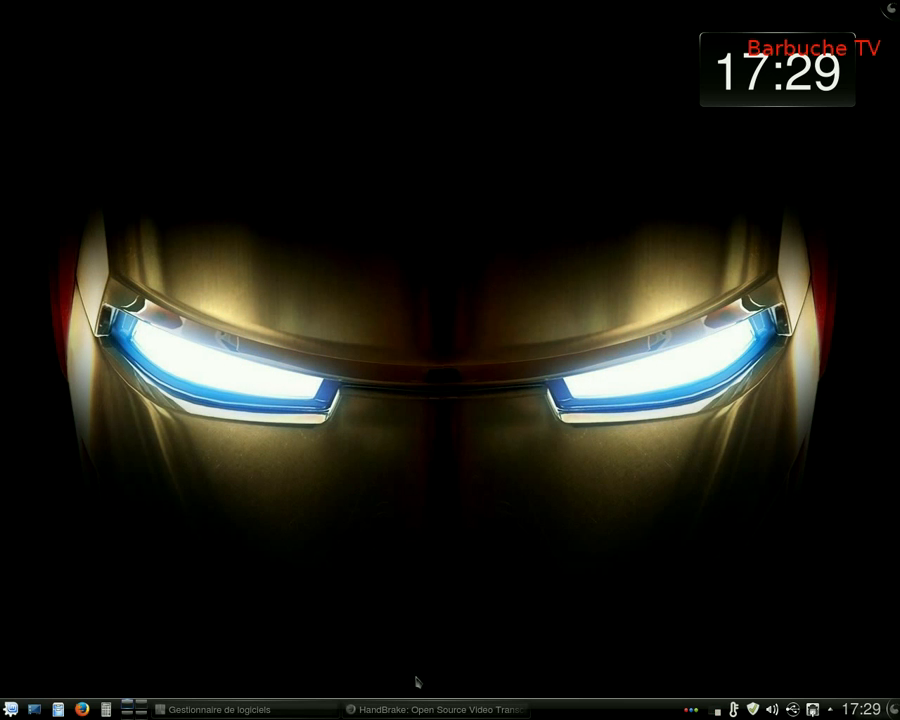
Search the software manager for "handbrake", view the handbrake-gtk package details, and close the manager
left_click(191, 712)
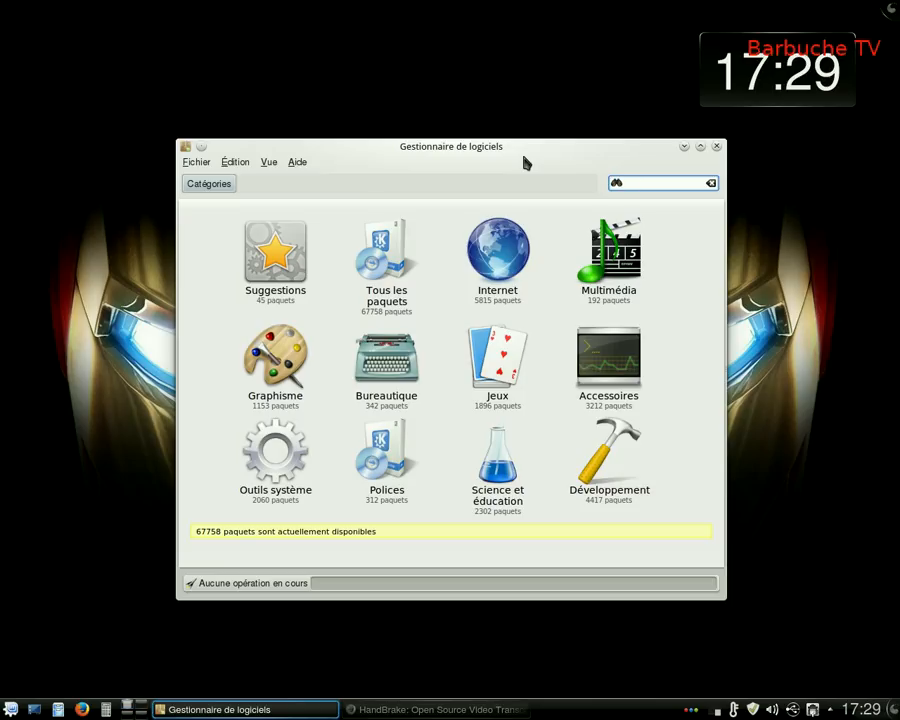
type("hanc")
type("brake")
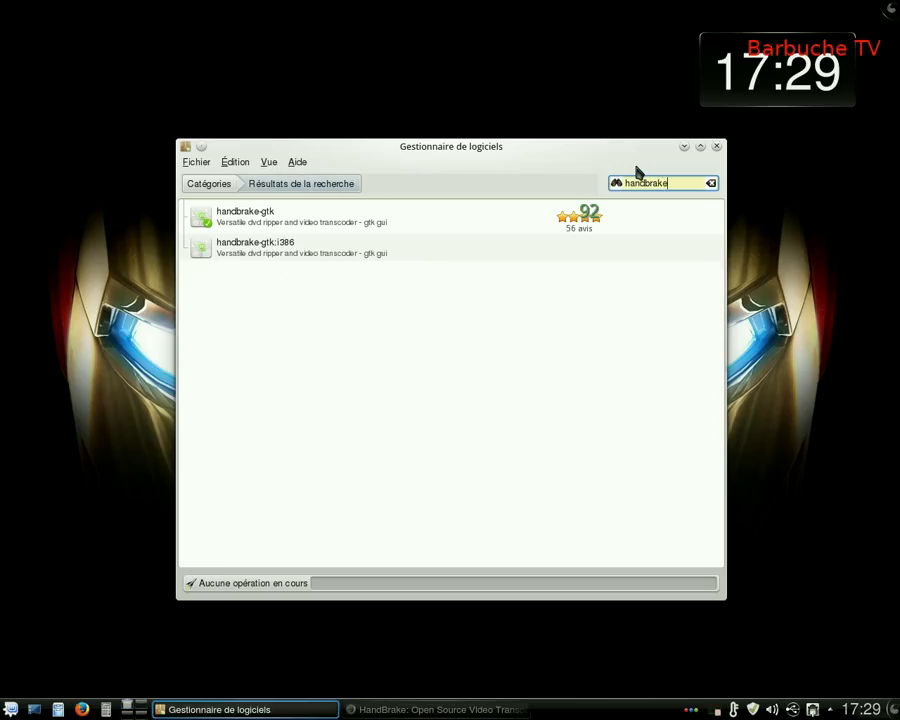
left_click(254, 218)
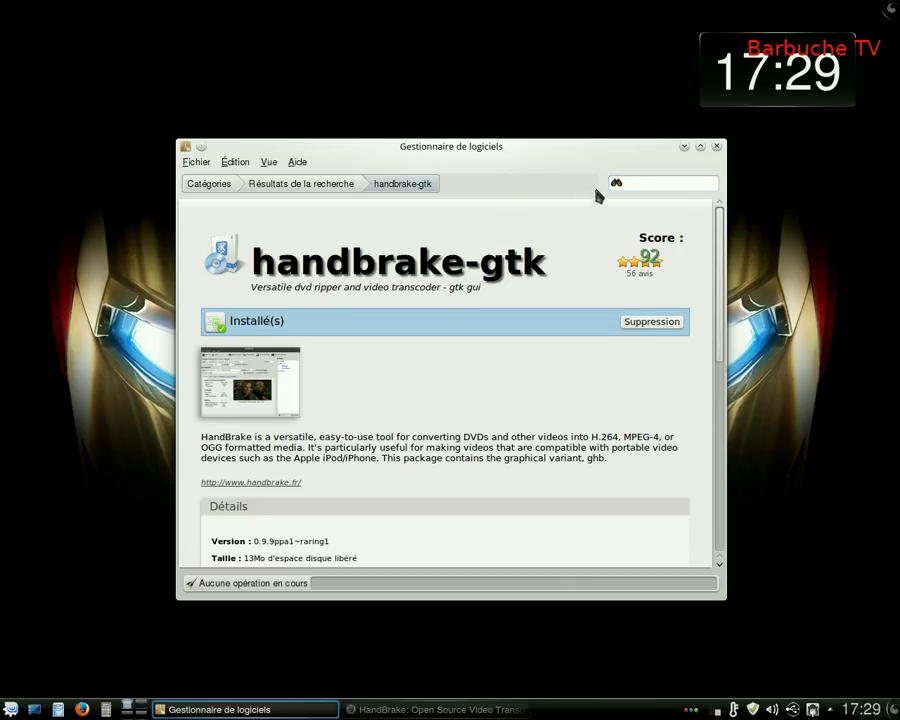
left_click(717, 147)
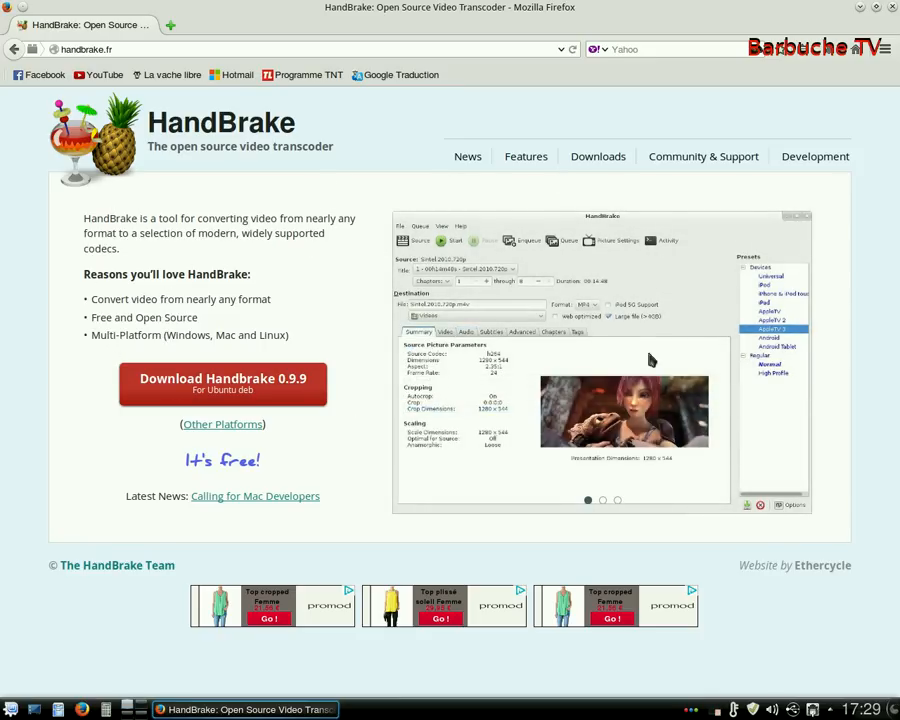
View the Downloads page of the HandBrake website, then close the browser
left_click(615, 162)
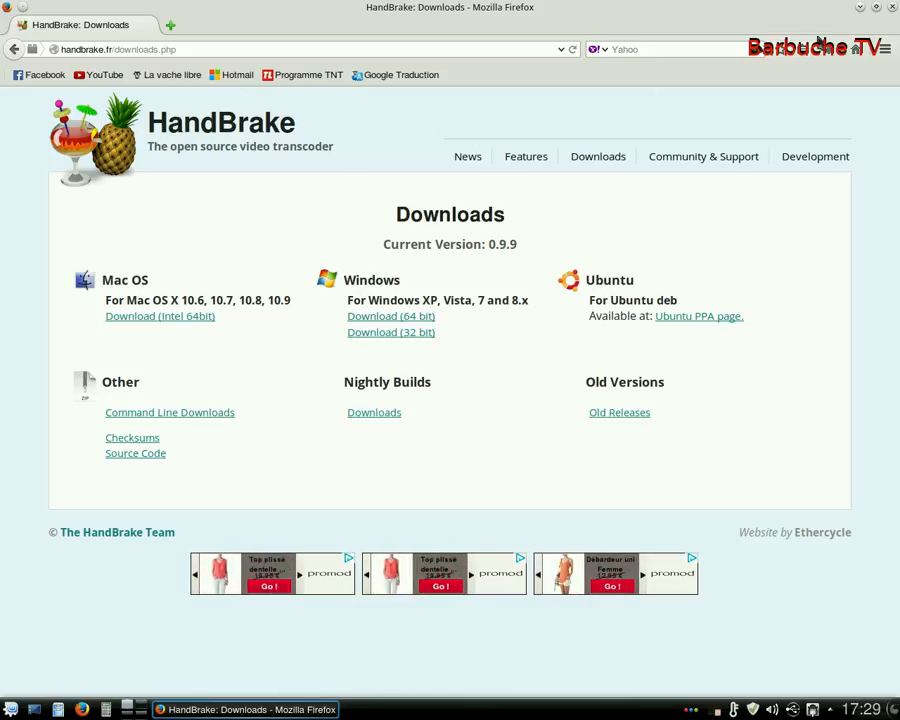
left_click(892, 7)
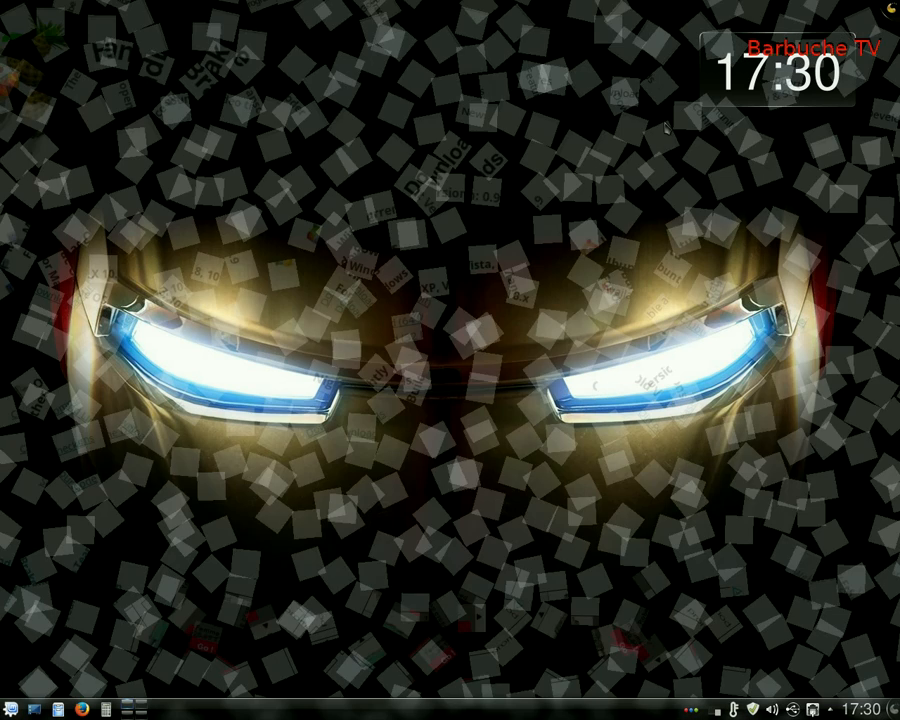
Launch HandBrake from the Multimédia applications and move its window away from the screen corner
left_click(11, 709)
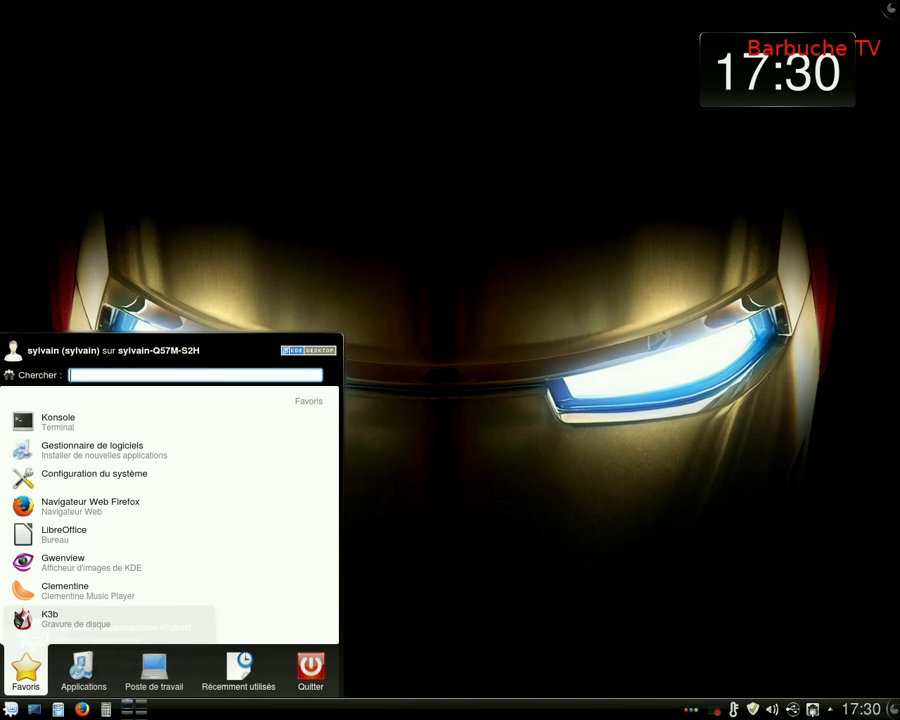
left_click(66, 655)
left_click(64, 572)
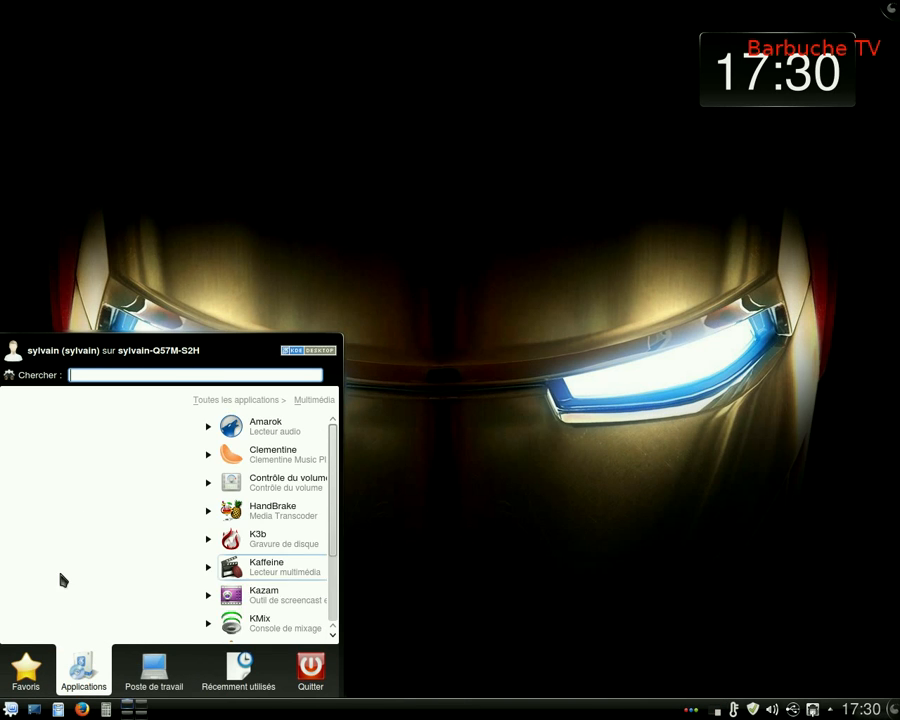
left_click(84, 512)
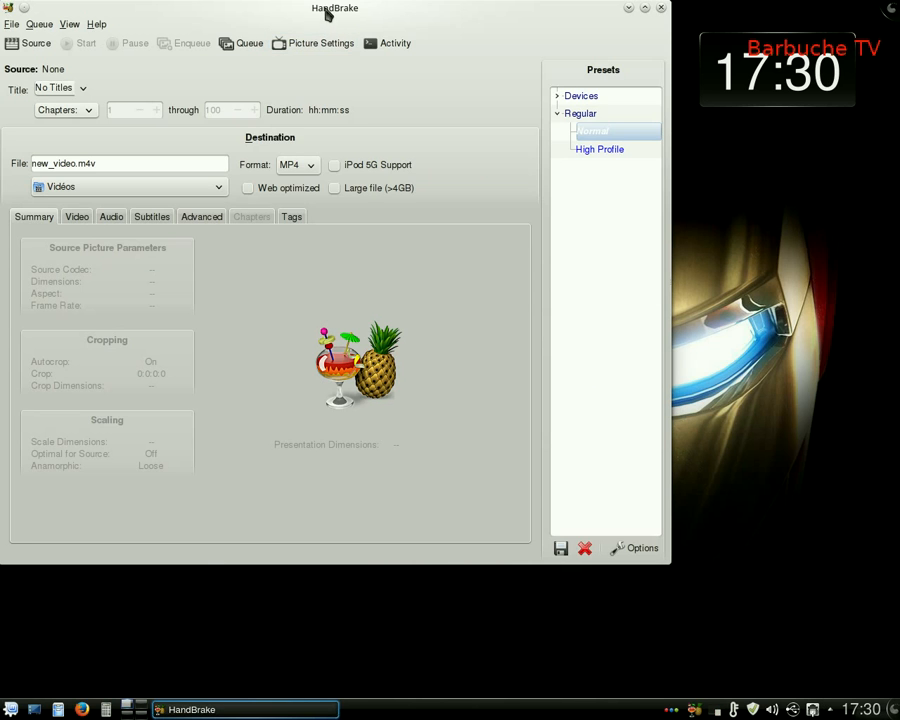
left_click_drag(327, 14, 450, 93)
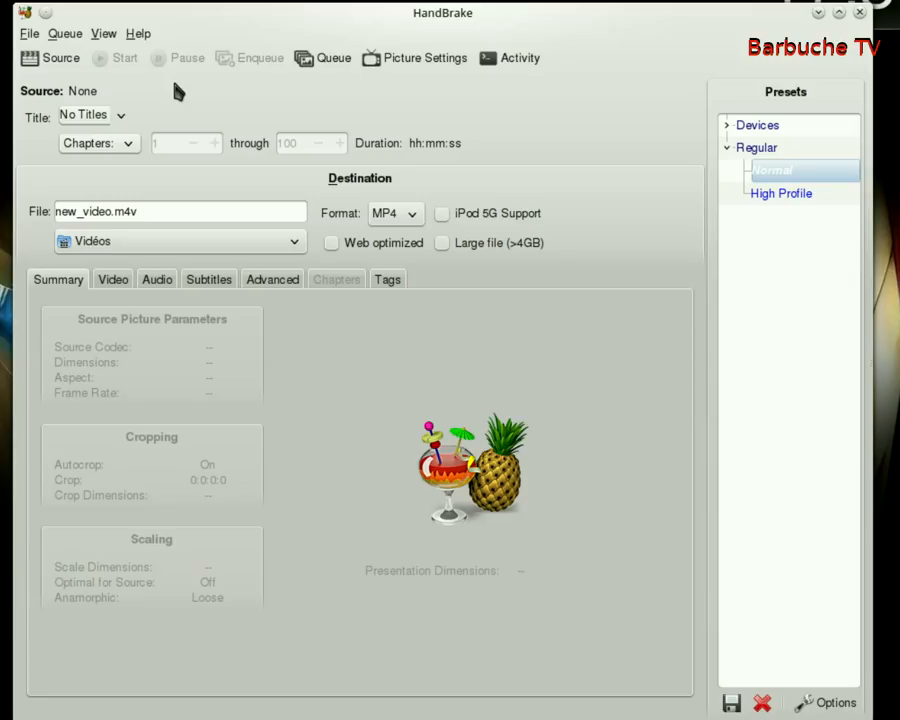
Load the LOTR_TWO_TOWERS_D1 DVD's video folder as the source
left_click(60, 62)
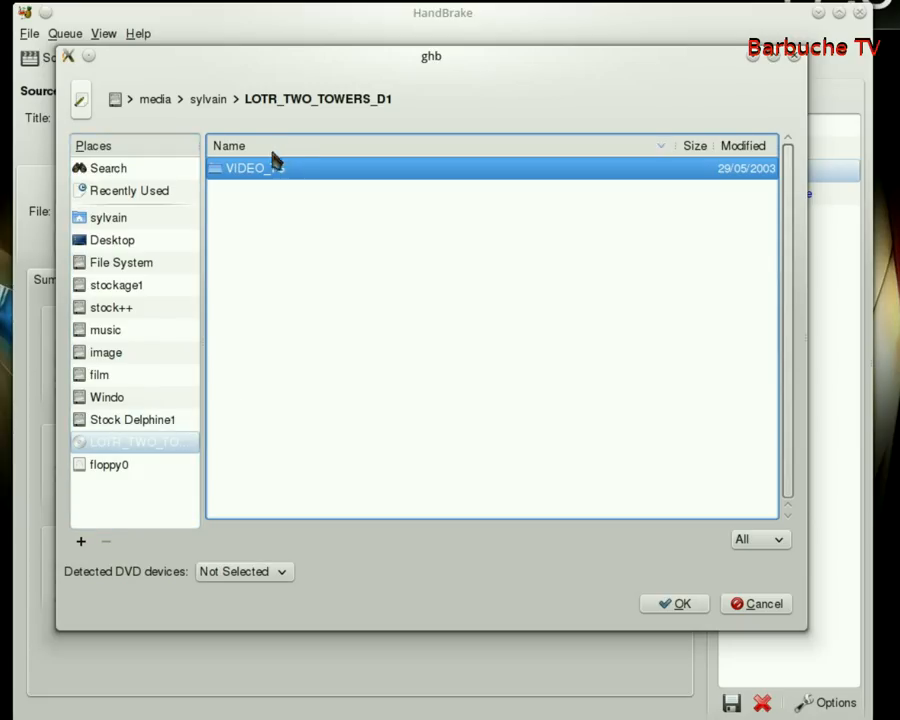
left_click(677, 605)
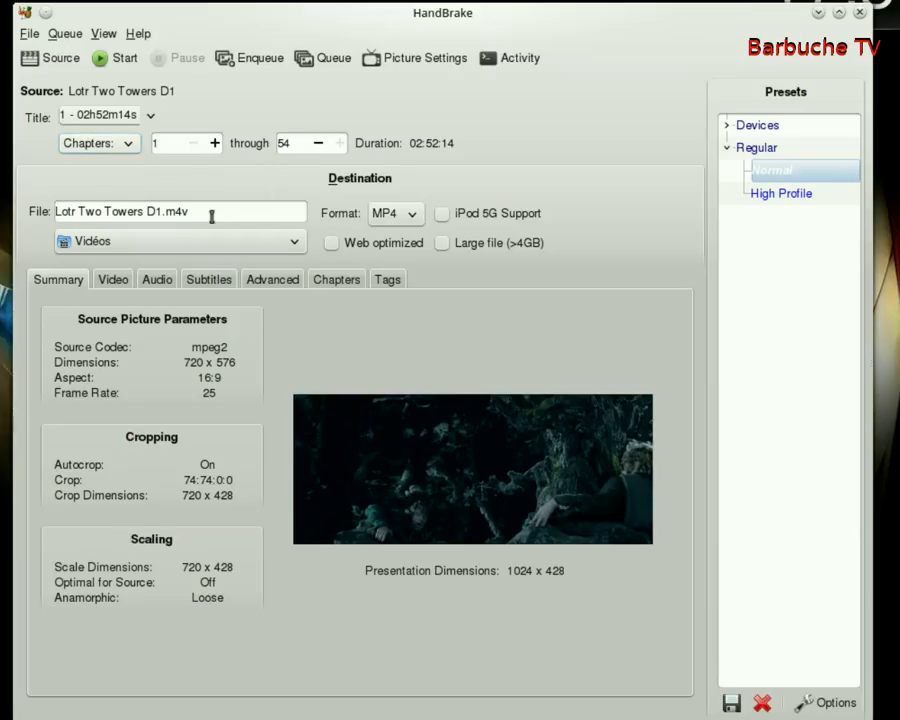
Examine the destination file name, the available container formats and the save locations without changing them
left_click(140, 211)
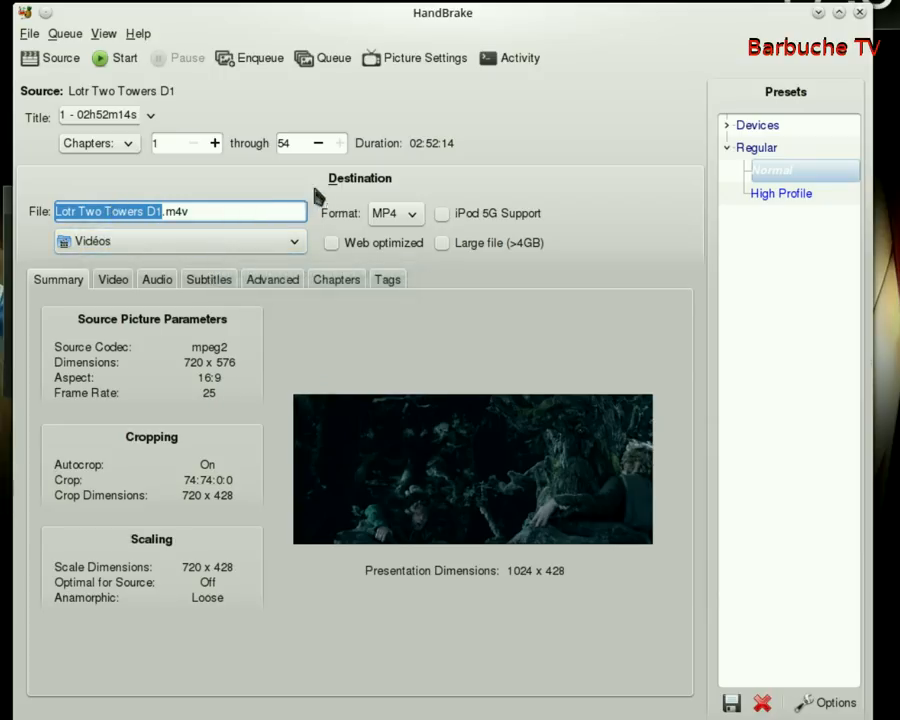
left_click(412, 218)
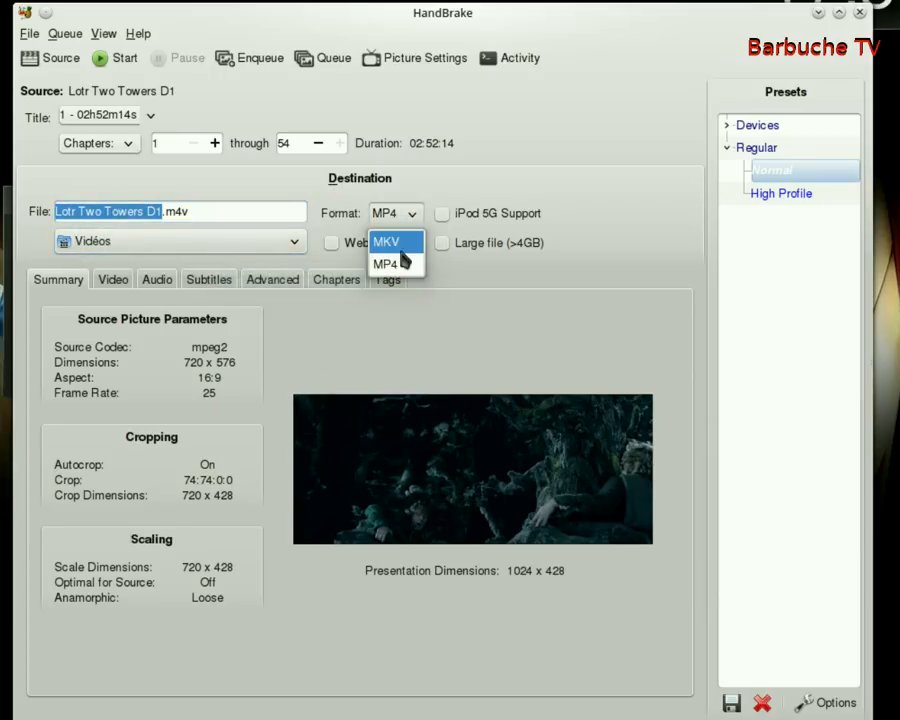
left_click(316, 187)
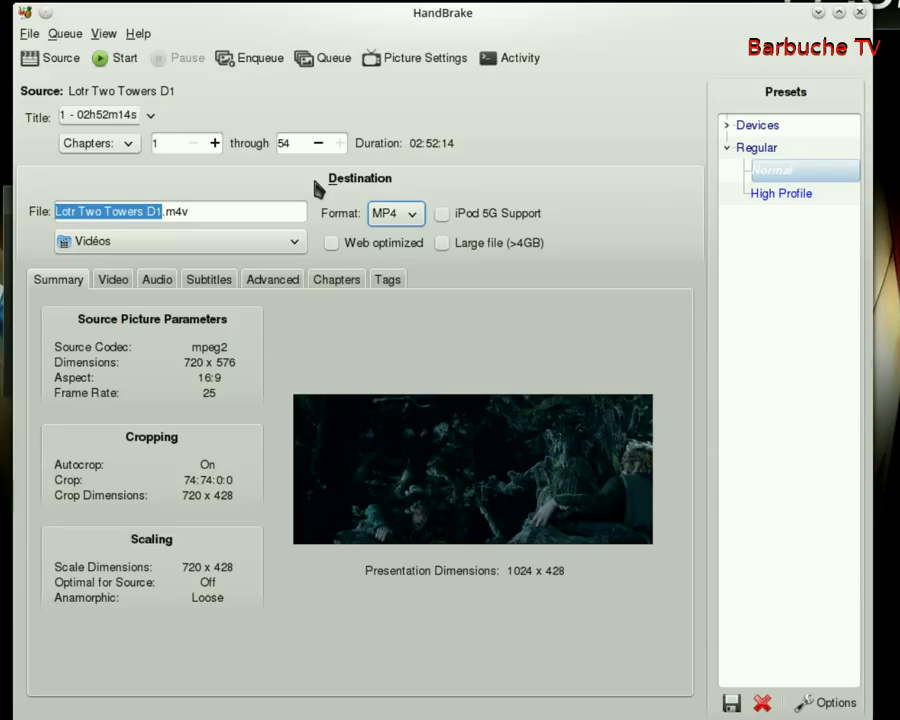
left_click(297, 243)
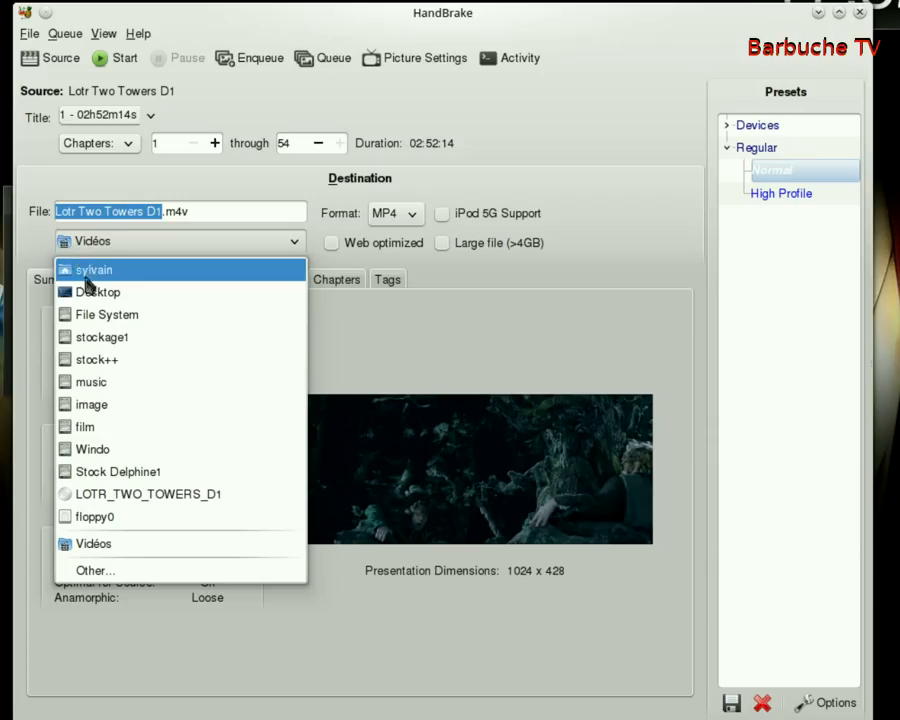
left_click(425, 320)
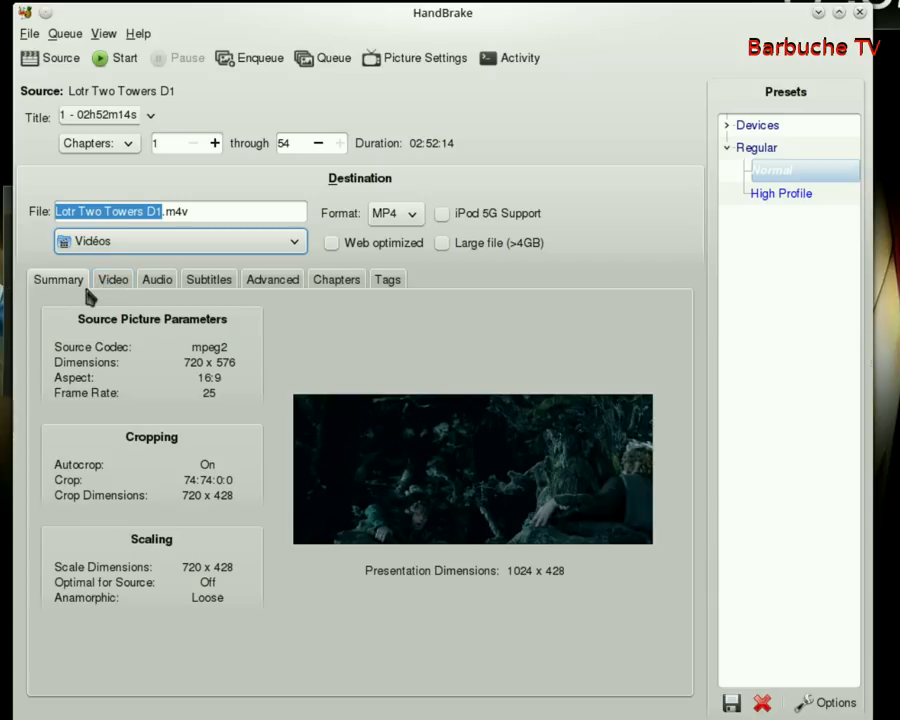
Examine the video settings and the available video encoders, keeping H.264 (x264)
left_click(111, 281)
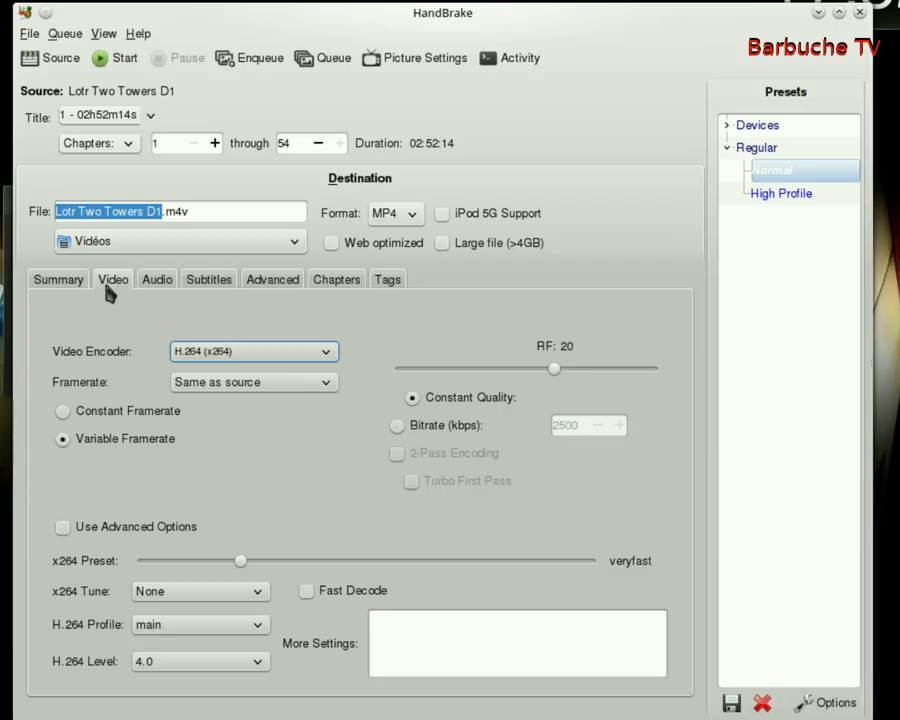
left_click(258, 355)
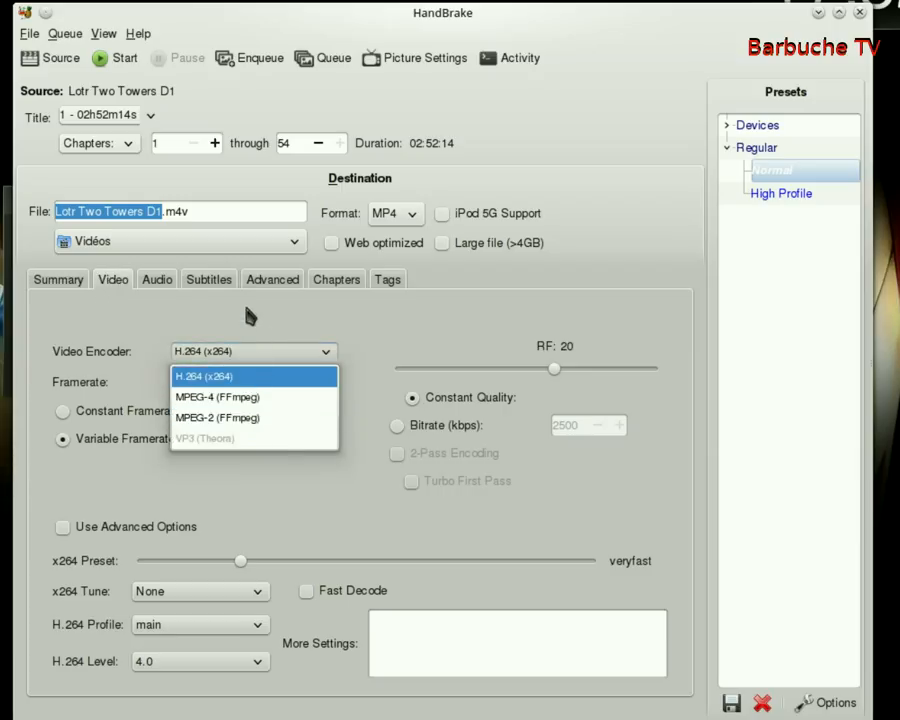
left_click(247, 318)
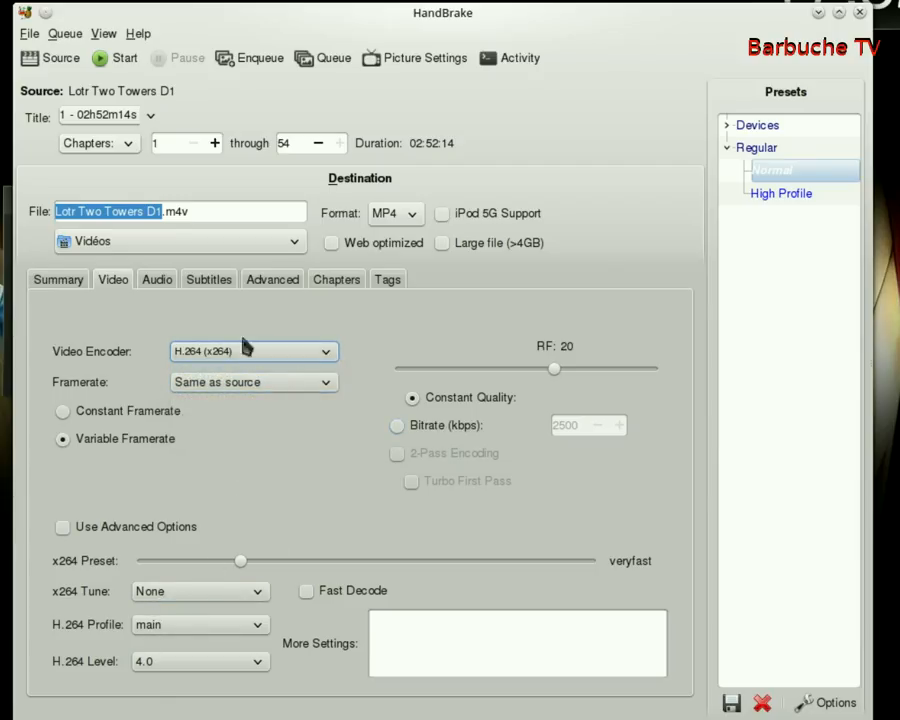
Examine the audio settings, including the available encoders and mix modes, keeping AAC (faac) and Dolby Pro Logic II
left_click(155, 283)
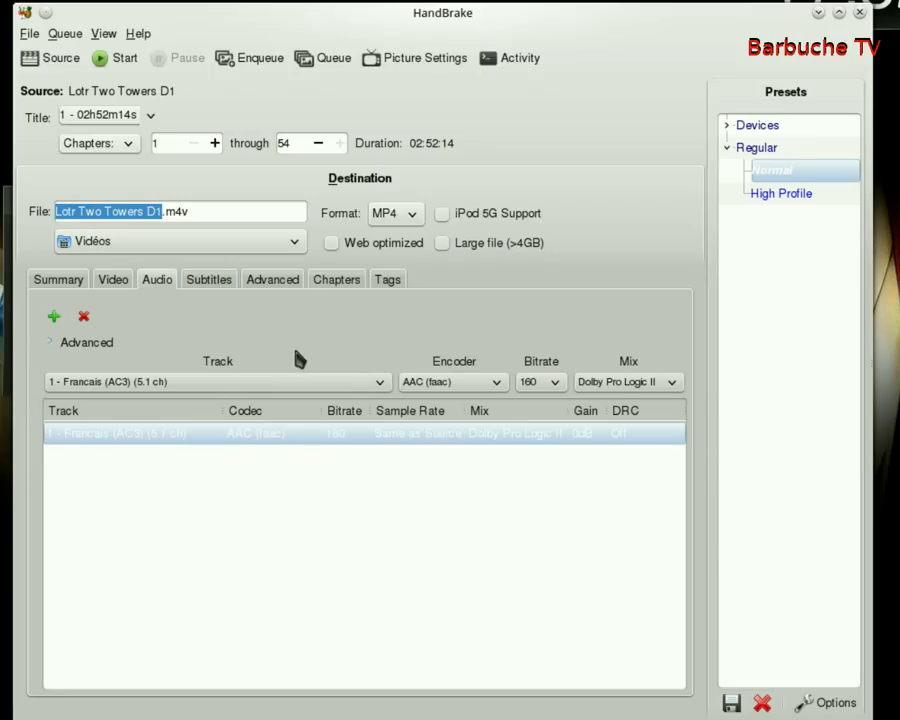
left_click(479, 388)
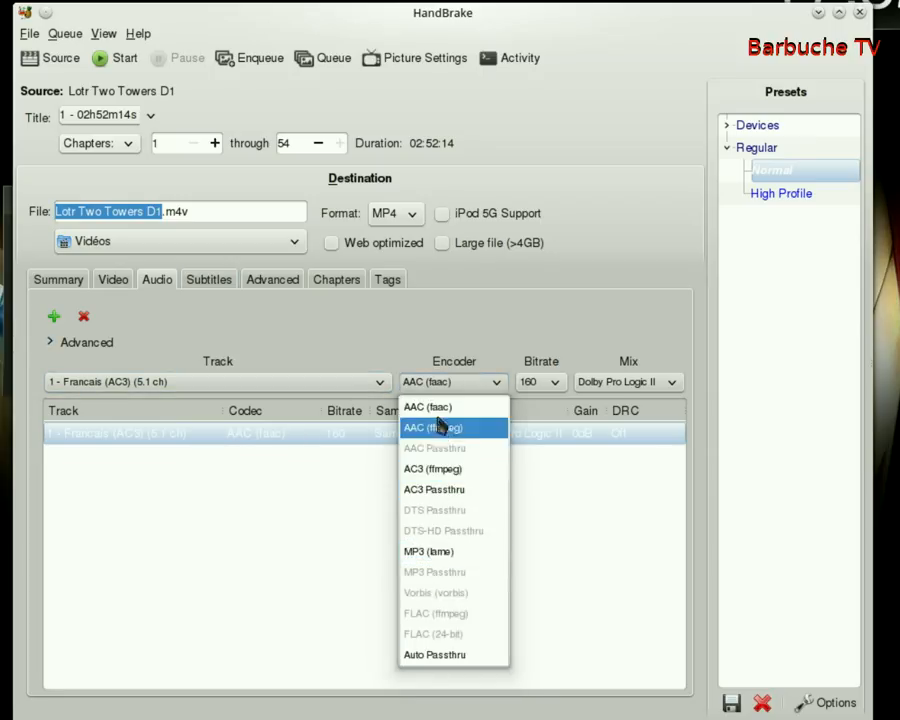
left_click(426, 316)
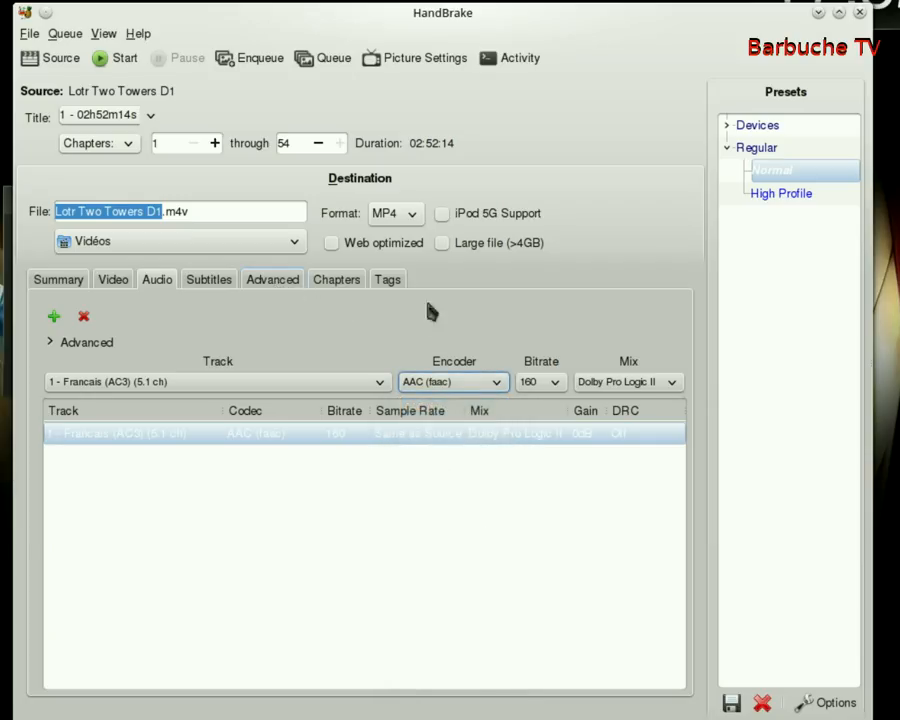
left_click(634, 384)
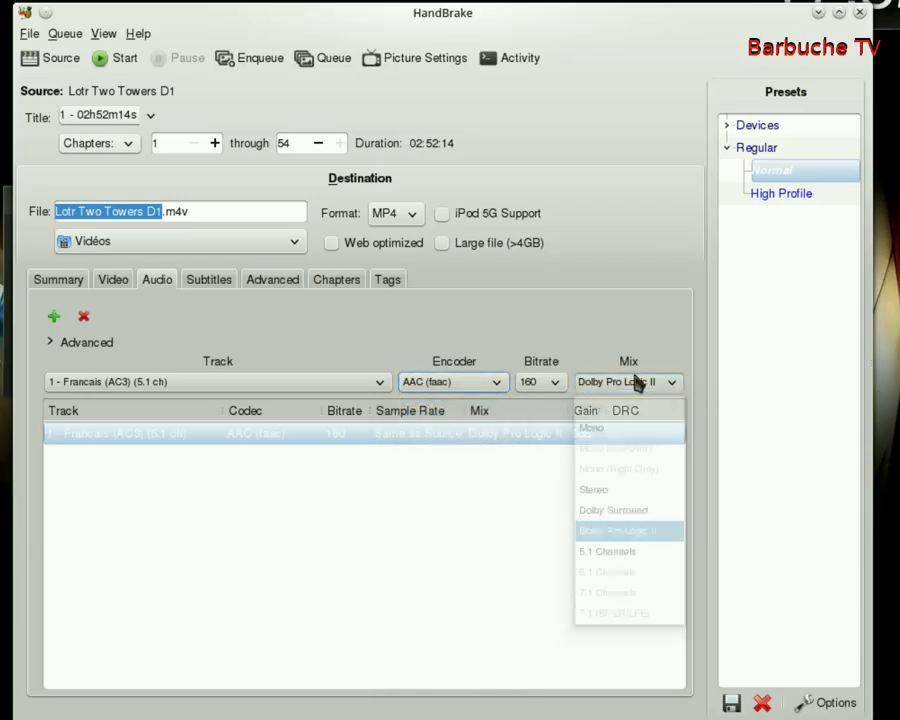
left_click(634, 388)
Look through the subtitle, advanced encoding, chapter and tag settings of the title
left_click(214, 280)
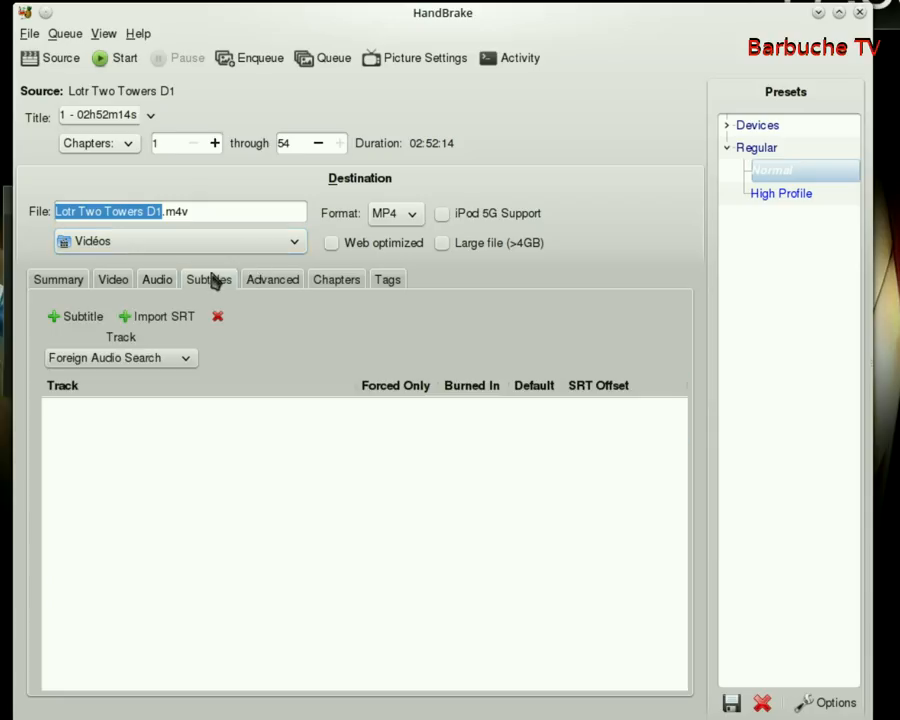
left_click(272, 280)
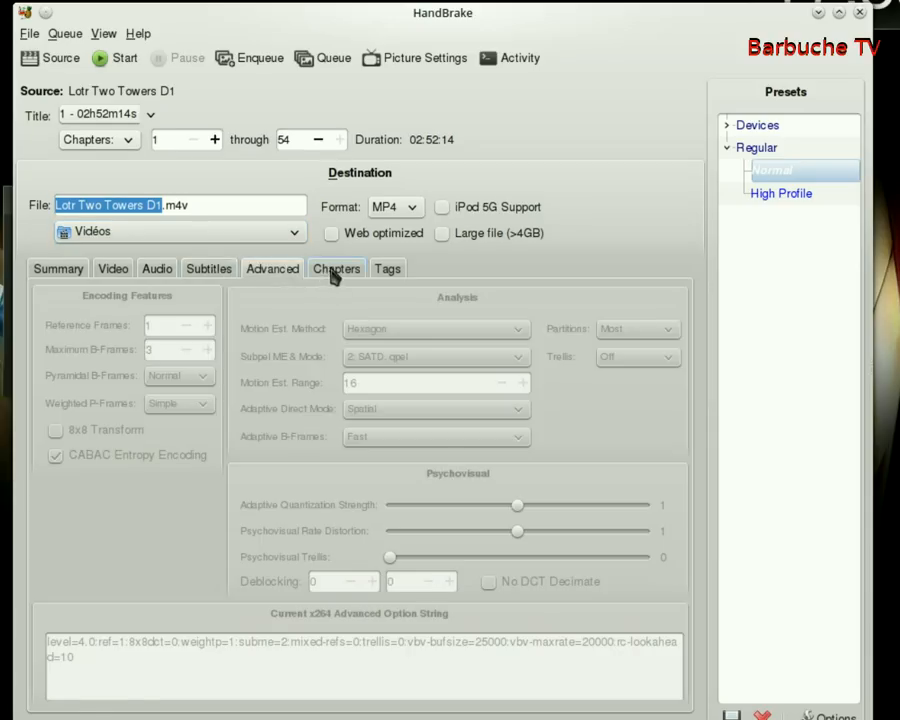
left_click(336, 276)
scroll(130, 520, "down", 1)
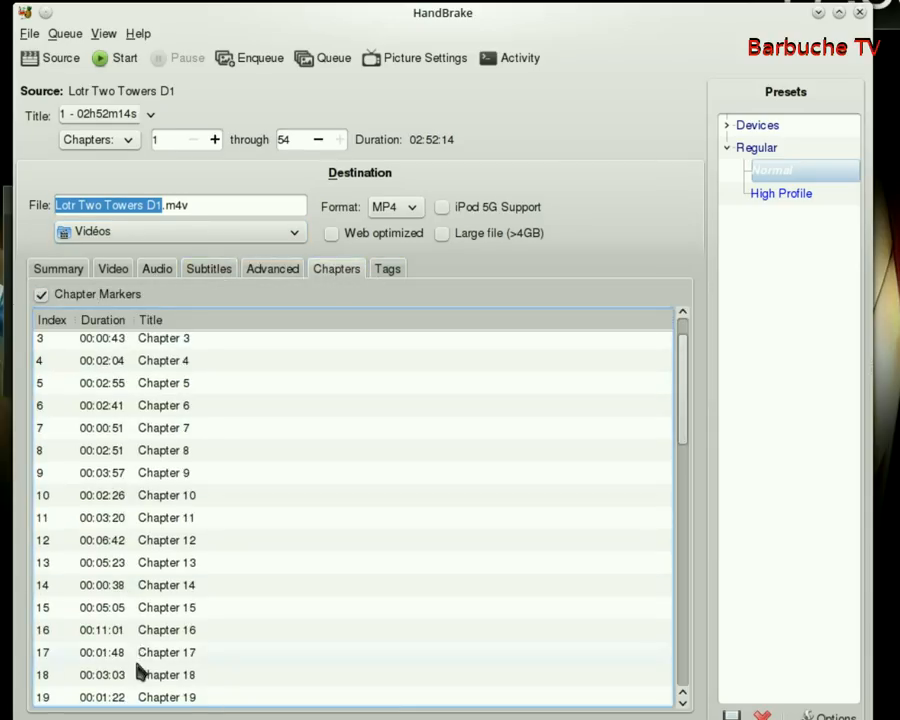
scroll(170, 580, "up", 1)
left_click(380, 271)
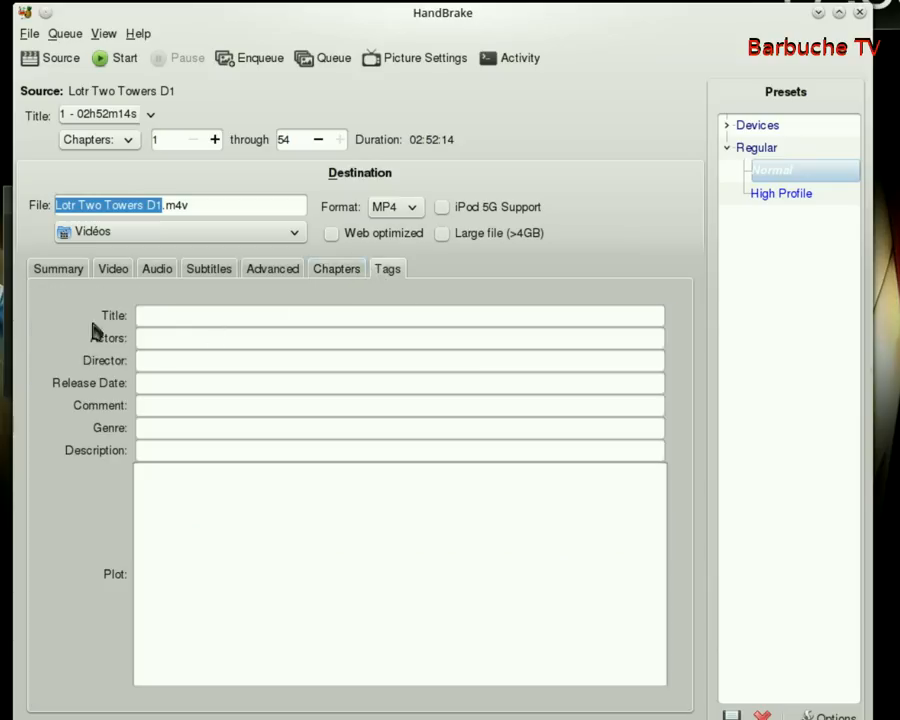
Set the video's constant quality to RF 30
left_click(122, 276)
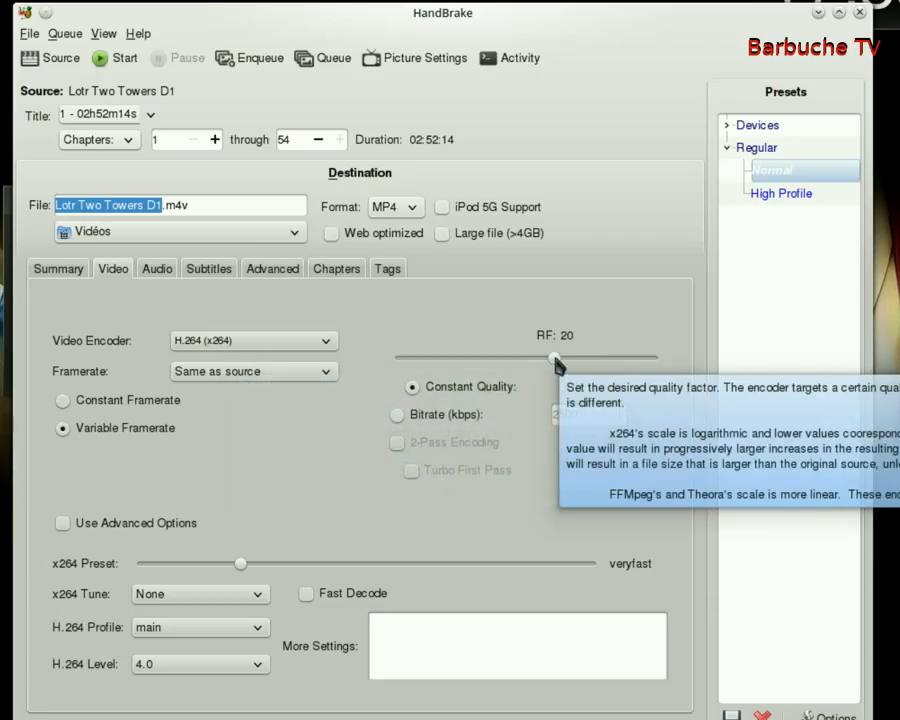
left_click_drag(552, 358, 518, 364)
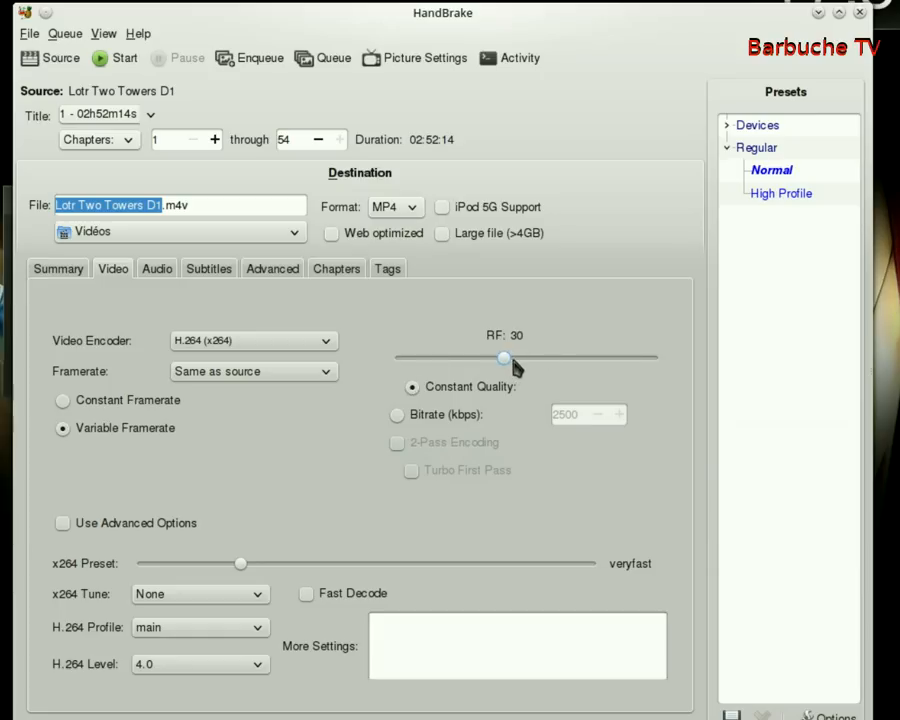
mouse_move(508, 362)
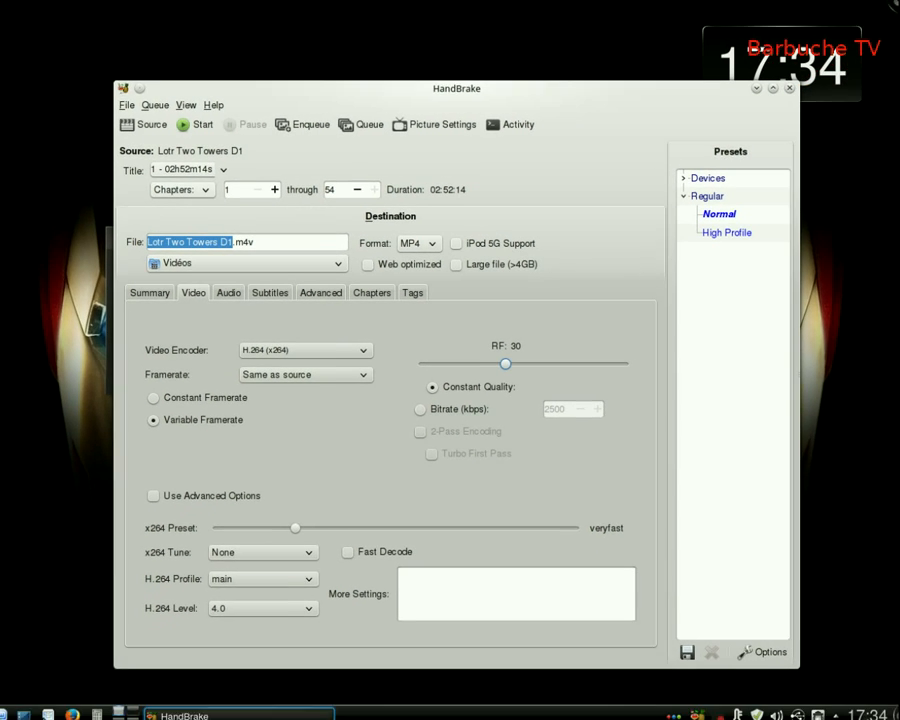
Switch to the Dolphin file manager, open the Vidéos folder and play Lotr Two Towers D1.m4v in full screen
left_click(58, 708)
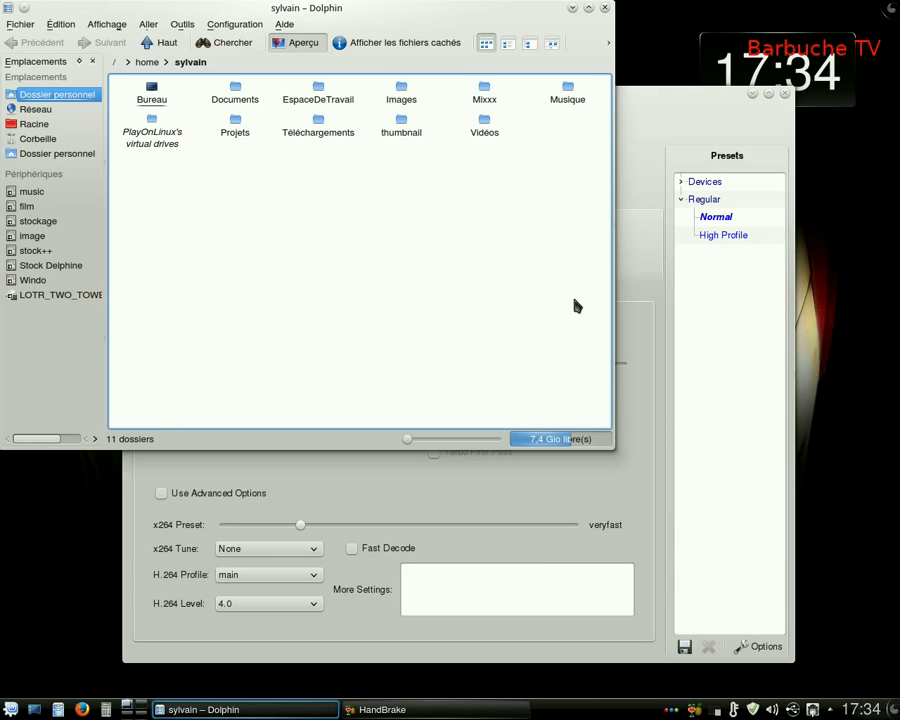
left_click_drag(434, 12, 532, 133)
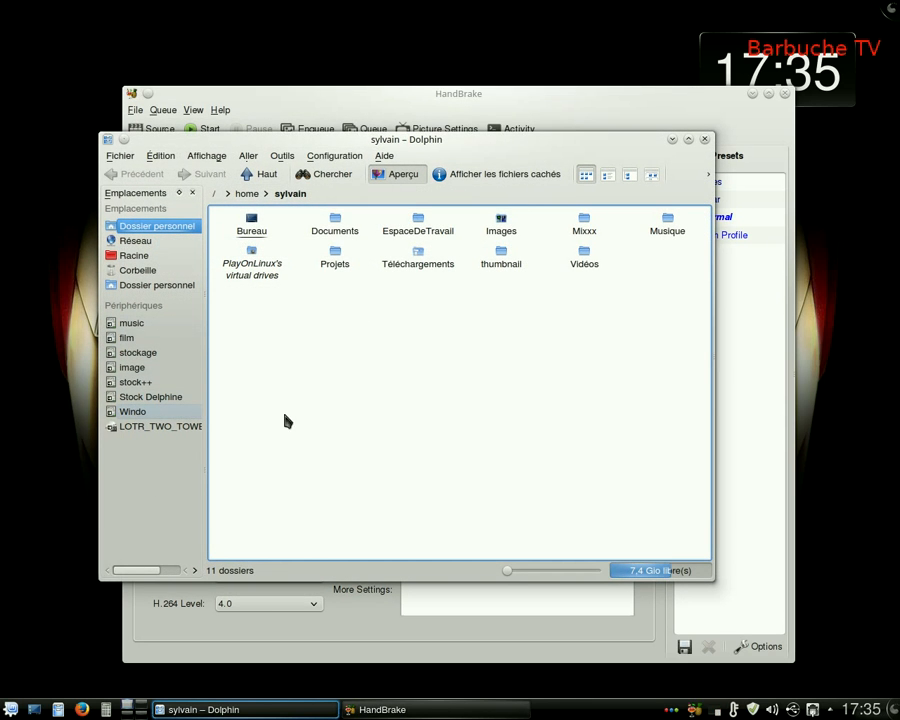
left_click(582, 259)
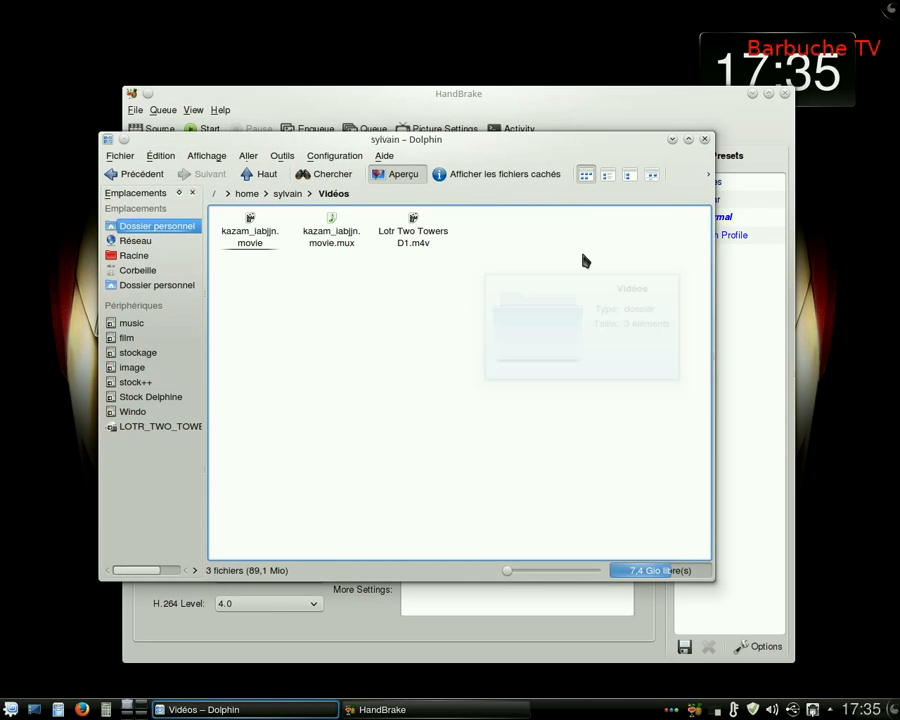
mouse_move(407, 236)
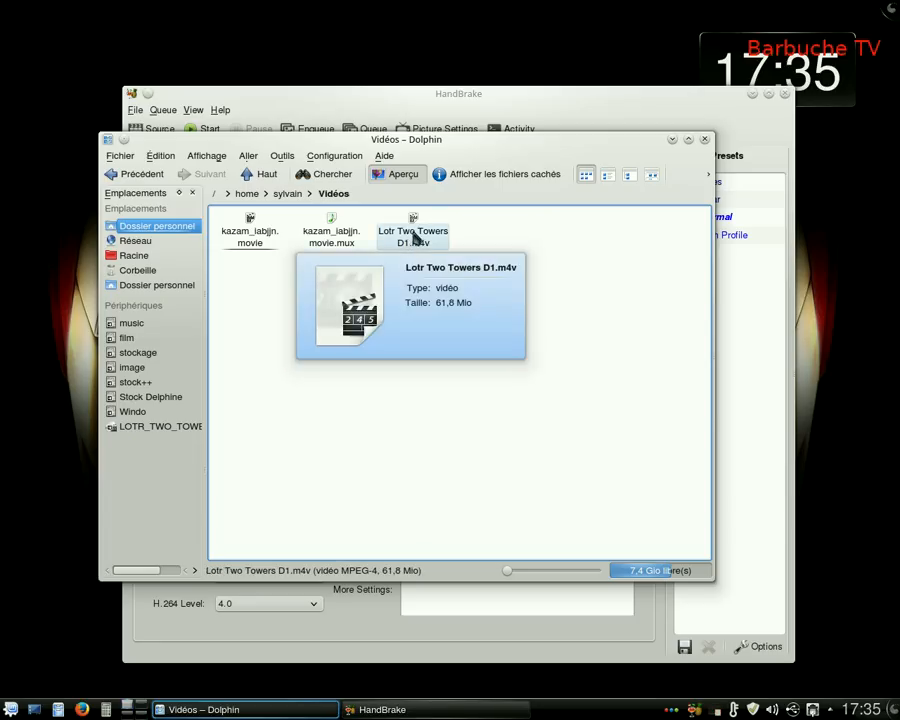
left_click(414, 238)
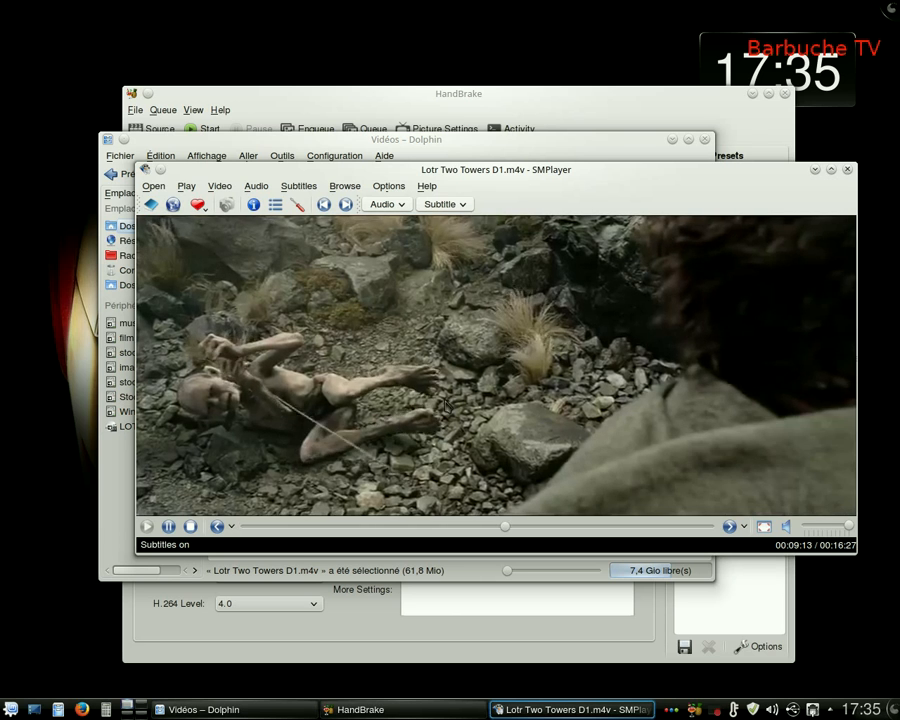
double_click(443, 400)
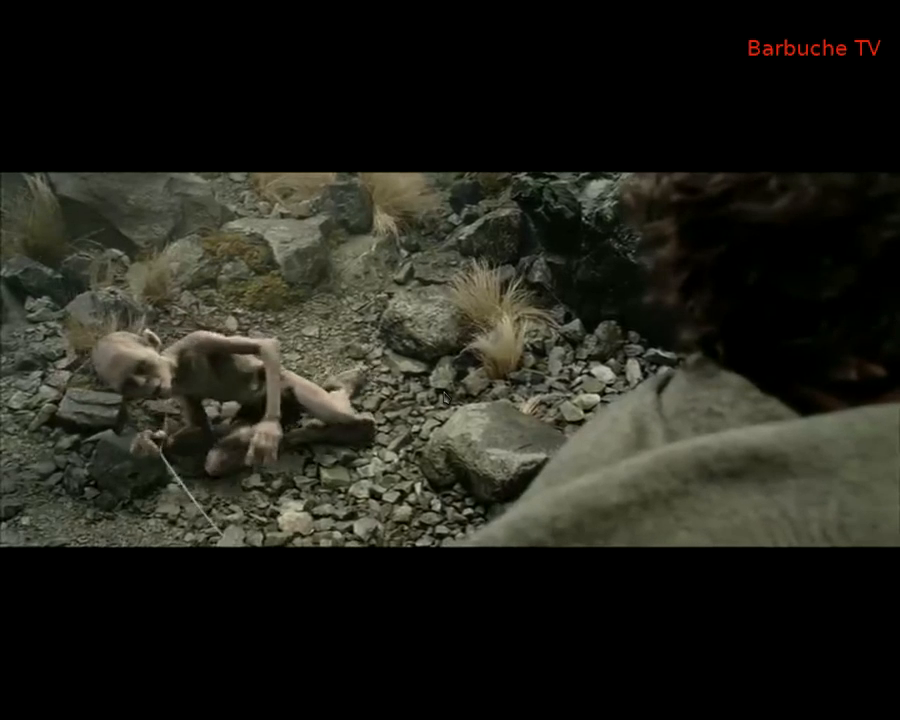